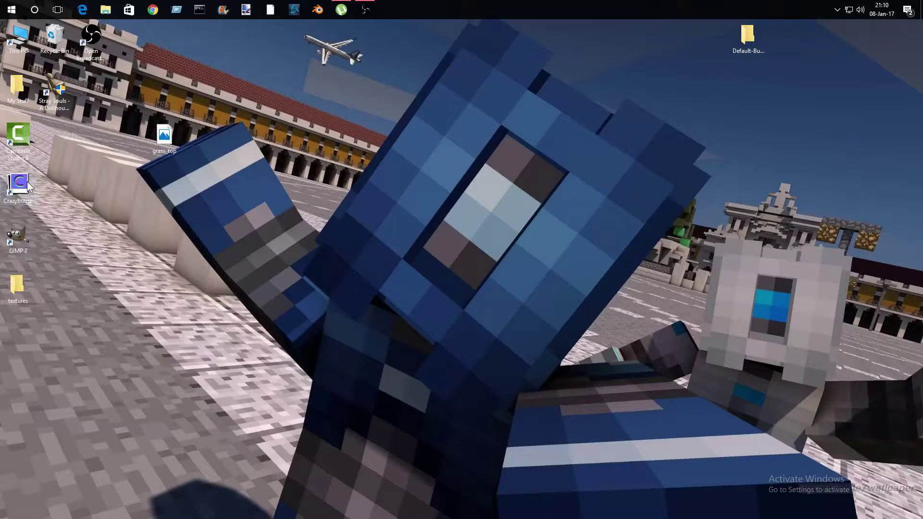
# Move the grass_top image icon to a new spot on the desktop
pyautogui.moveTo(183, 126); pyautogui.dragTo(177, 160)
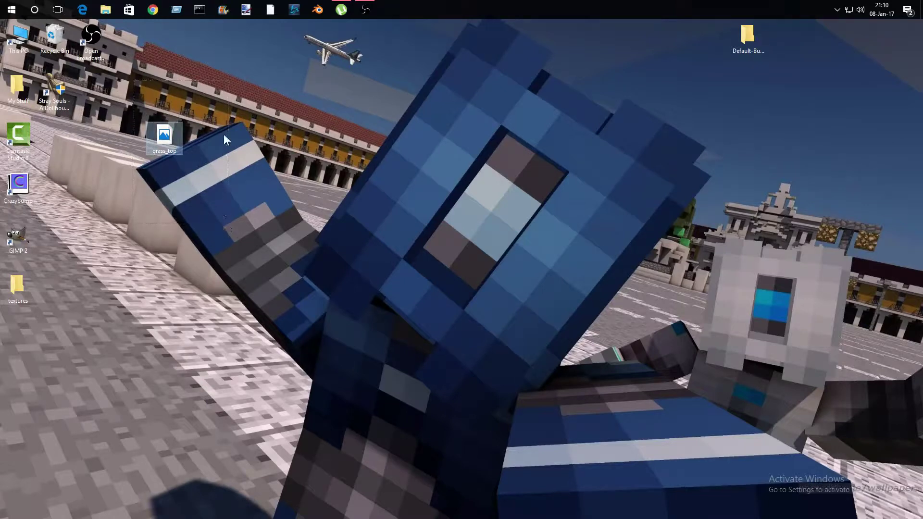
pyautogui.moveTo(213, 103); pyautogui.dragTo(289, 113)
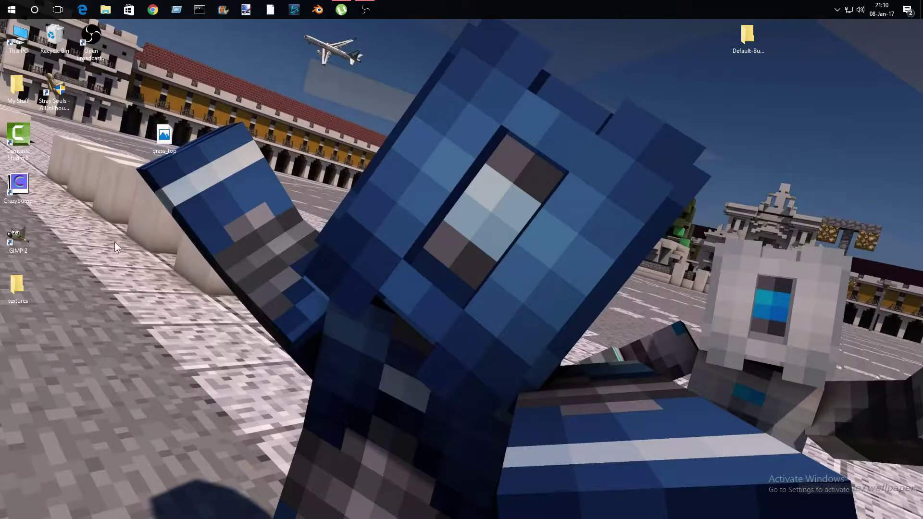
# Launch CrazyBump and begin opening a photograph, cancelling the file browser
pyautogui.doubleClick(19, 180)
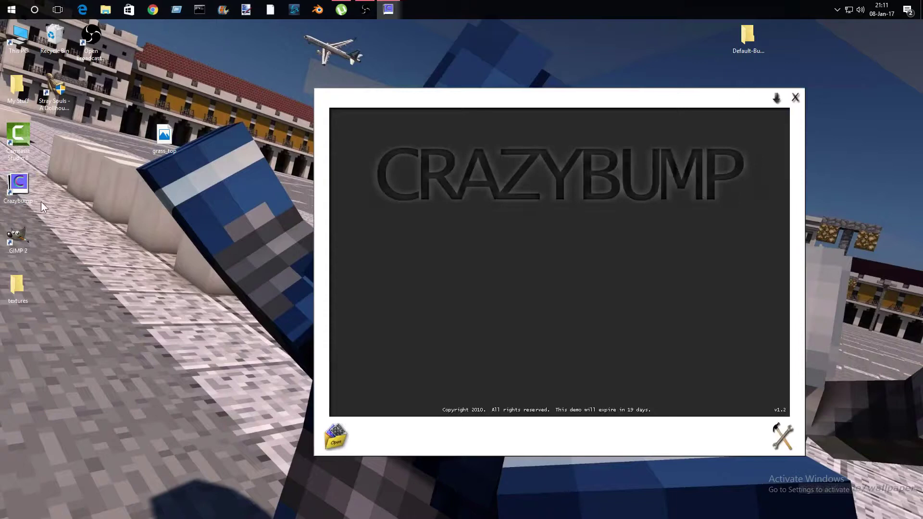
pyautogui.click(343, 436)
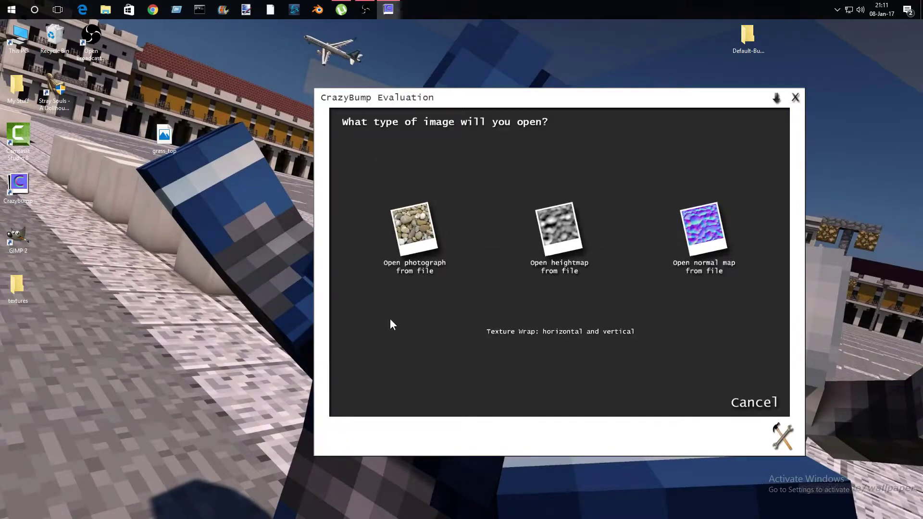
pyautogui.click(418, 253)
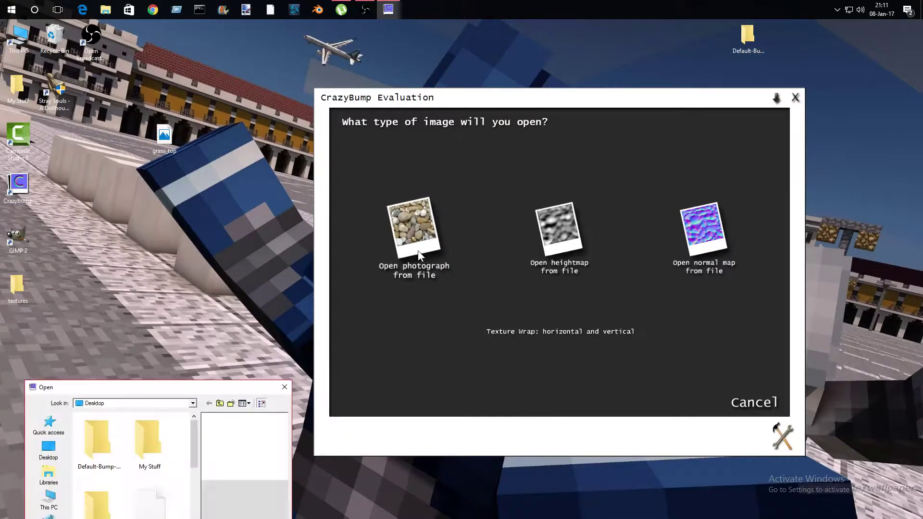
pyautogui.click(284, 387)
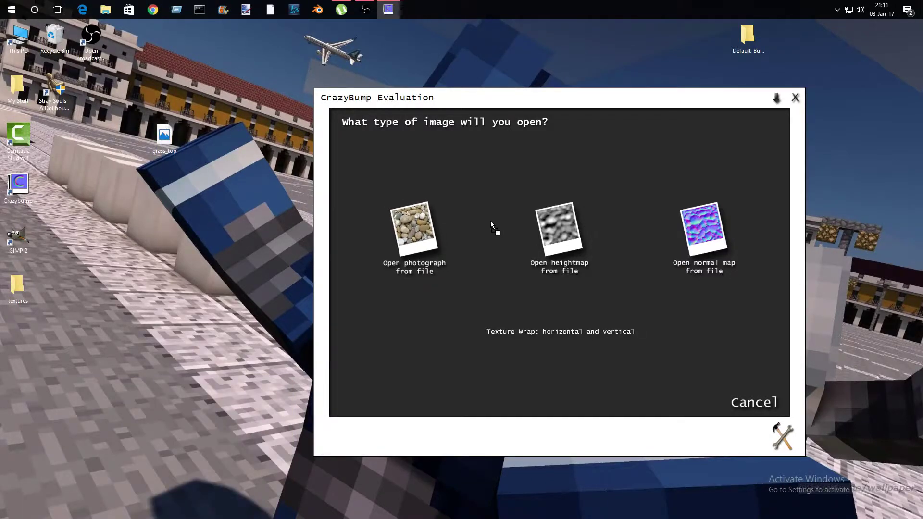
# Drop grass_top in as a photograph and pick the left shape for its normal map
pyautogui.moveTo(526, 195); pyautogui.dragTo(663, 264)
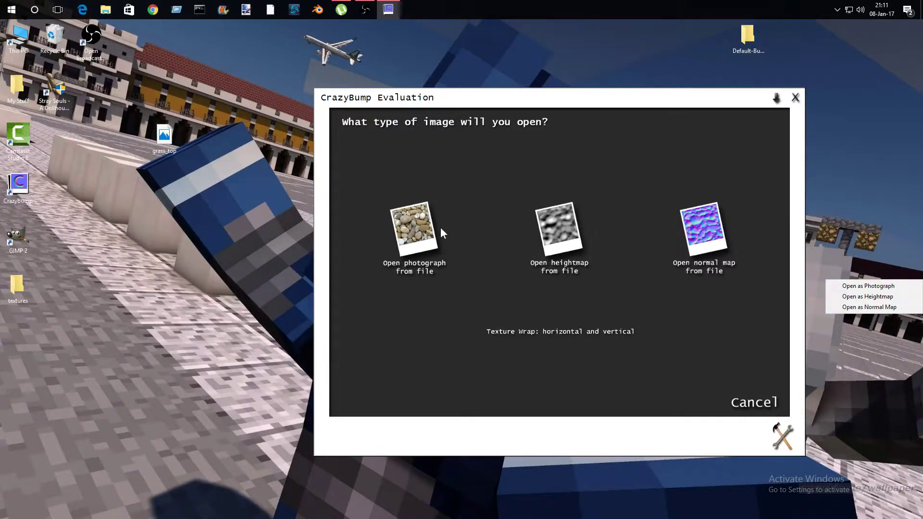
pyautogui.click(887, 289)
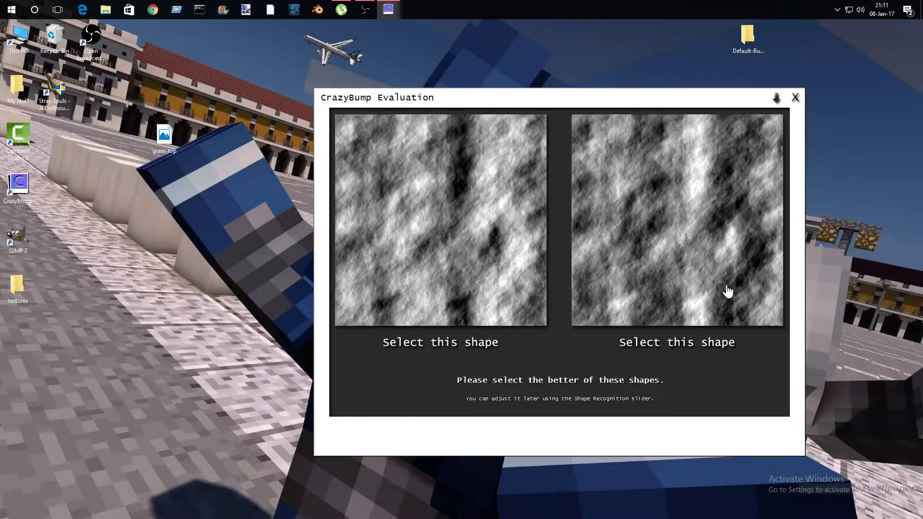
pyautogui.click(498, 285)
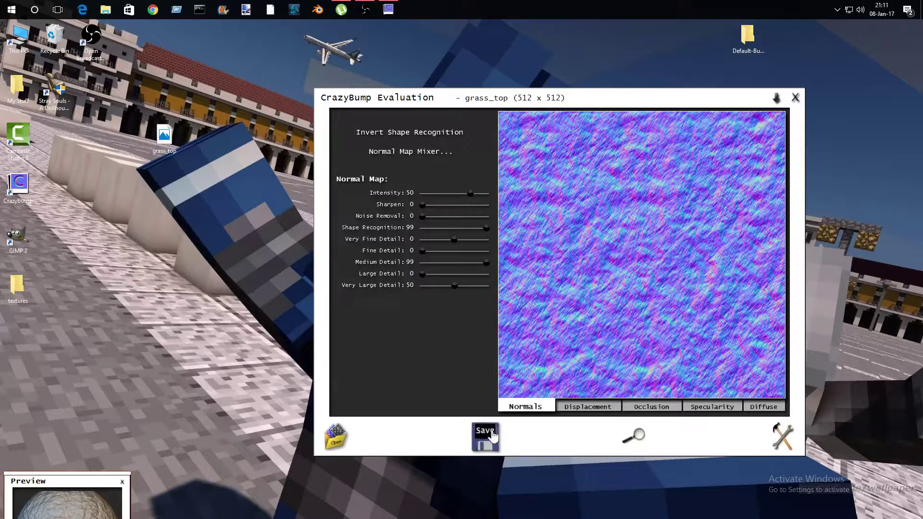
# Save the normal map to the desktop as a PNG named grass_top_n
pyautogui.moveTo(492, 434)
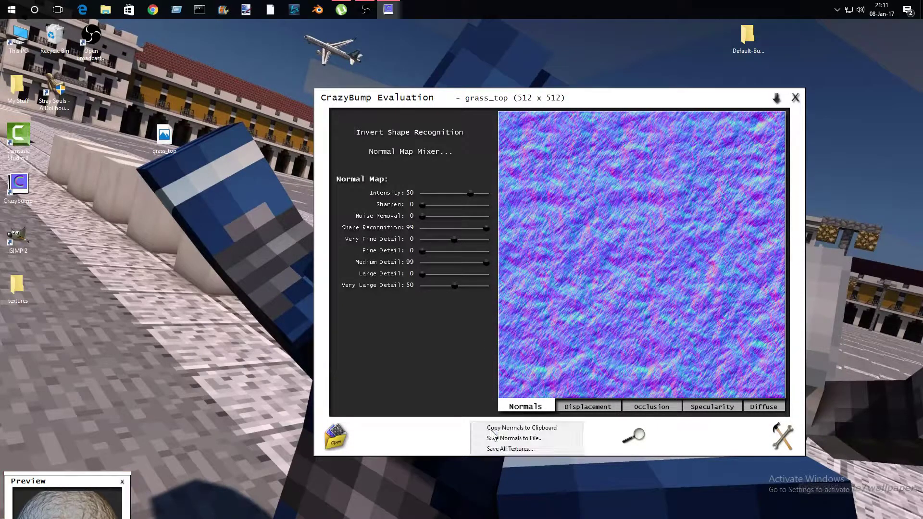
pyautogui.click(526, 437)
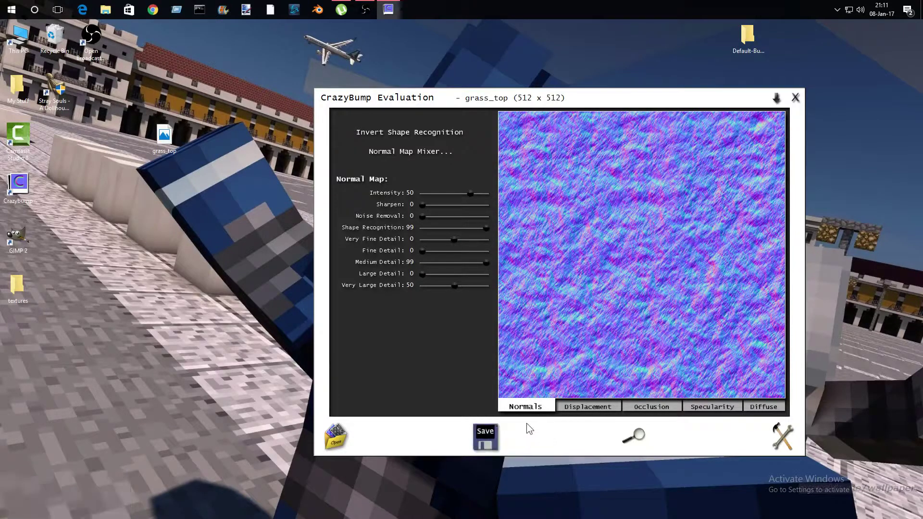
pyautogui.click(418, 310)
pyautogui.click(414, 319)
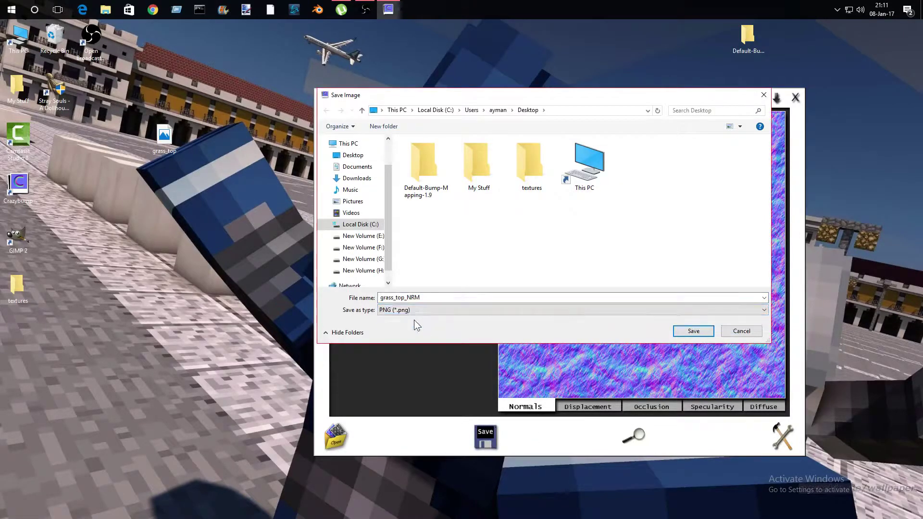
pyautogui.click(429, 298)
pyautogui.doubleClick(430, 298)
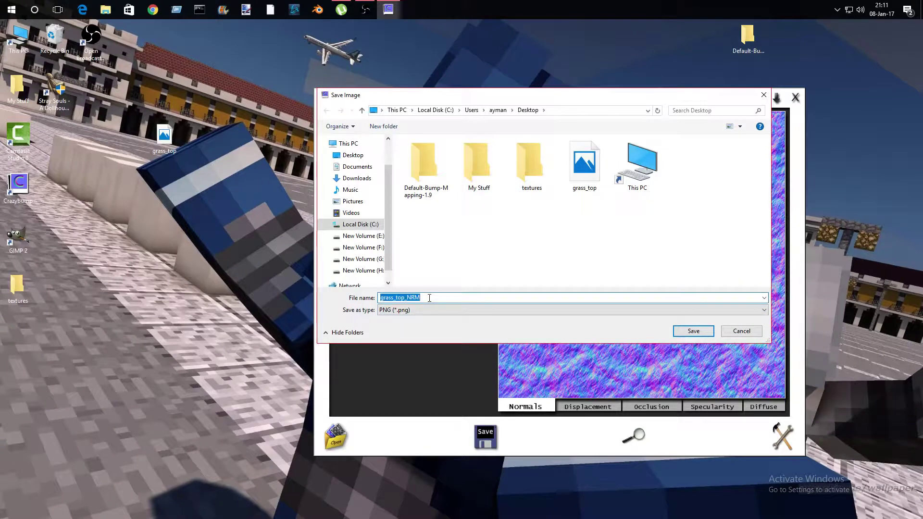
pyautogui.click(429, 298)
pyautogui.write('n')
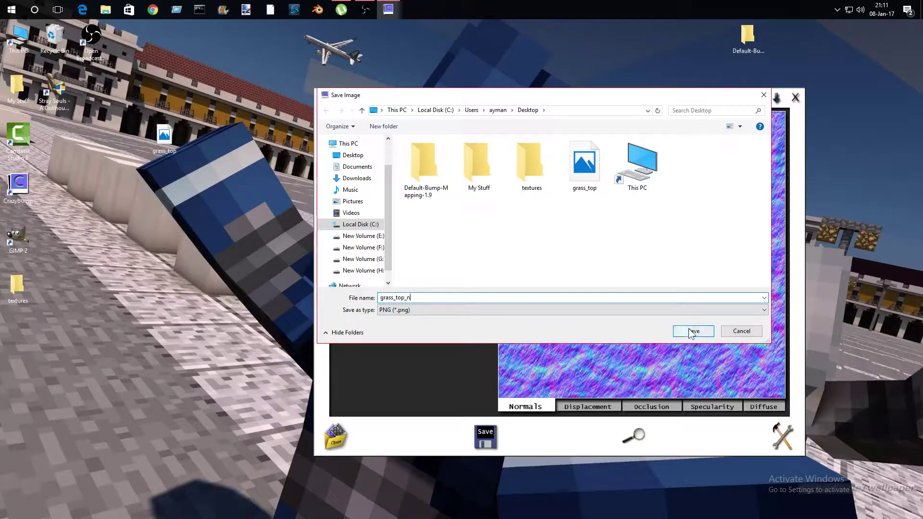
pyautogui.click(694, 331)
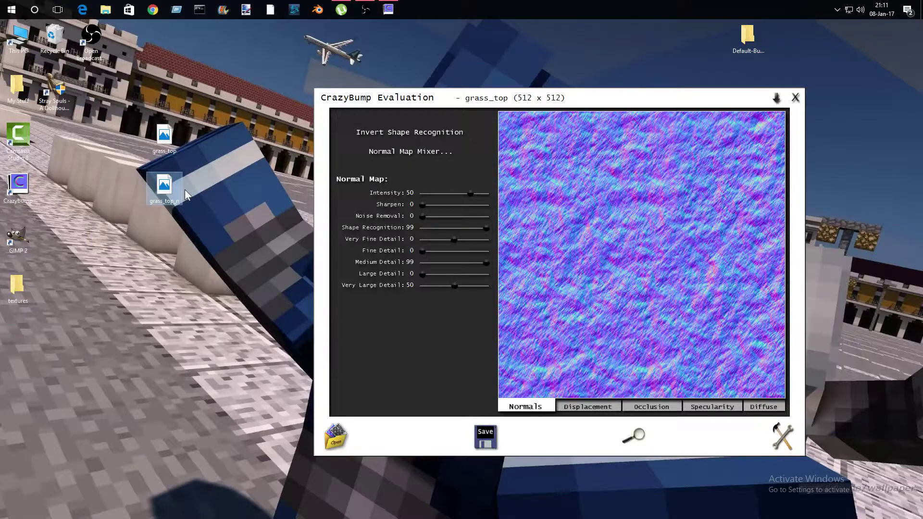
# Paste a copy of grass_top_n on the desktop, minimize CrazyBump and launch GIMP
pyautogui.rightClick(161, 187)
pyautogui.click(182, 369)
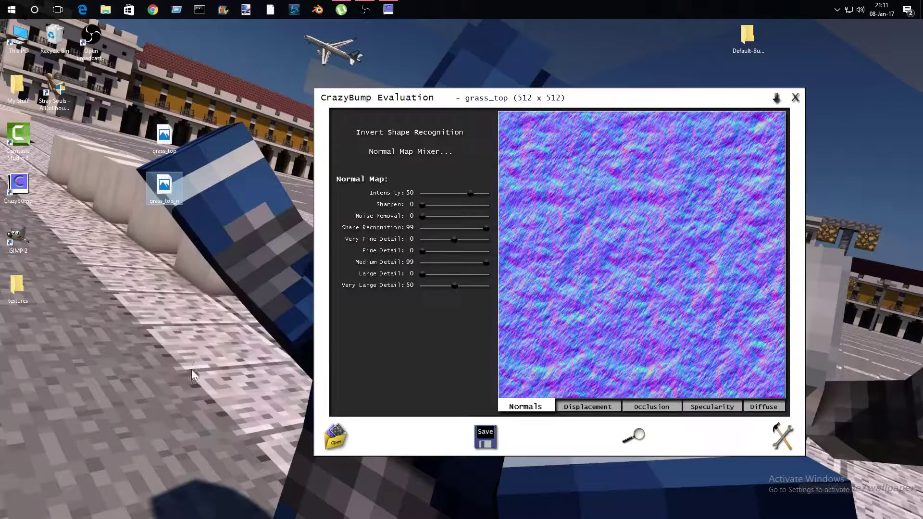
pyautogui.rightClick(158, 227)
pyautogui.click(187, 285)
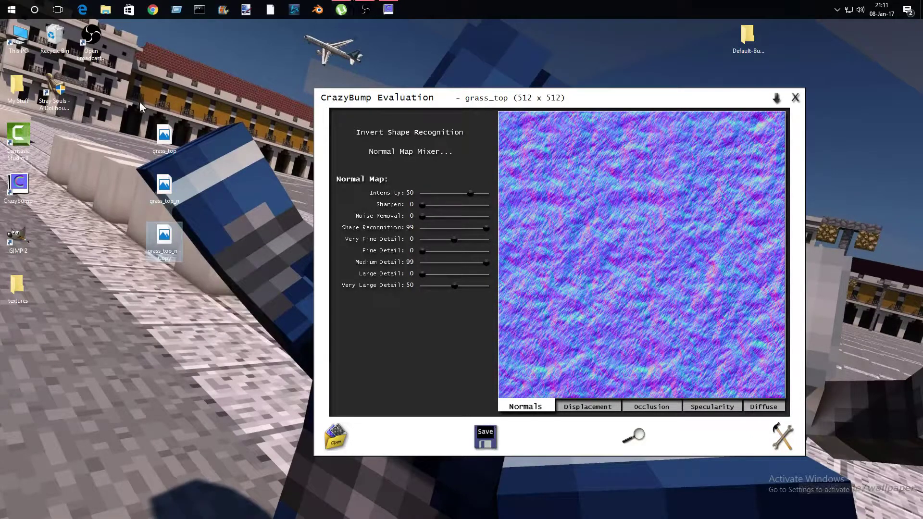
pyautogui.click(776, 99)
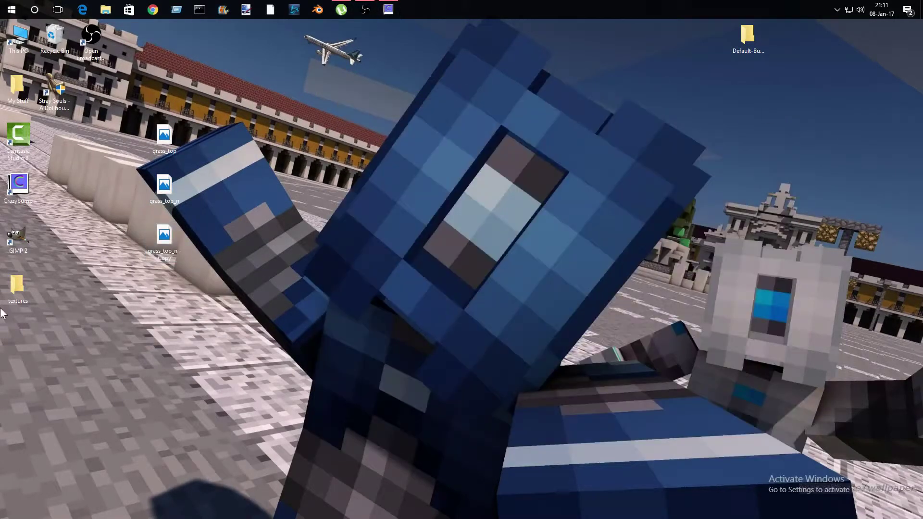
pyautogui.doubleClick(14, 252)
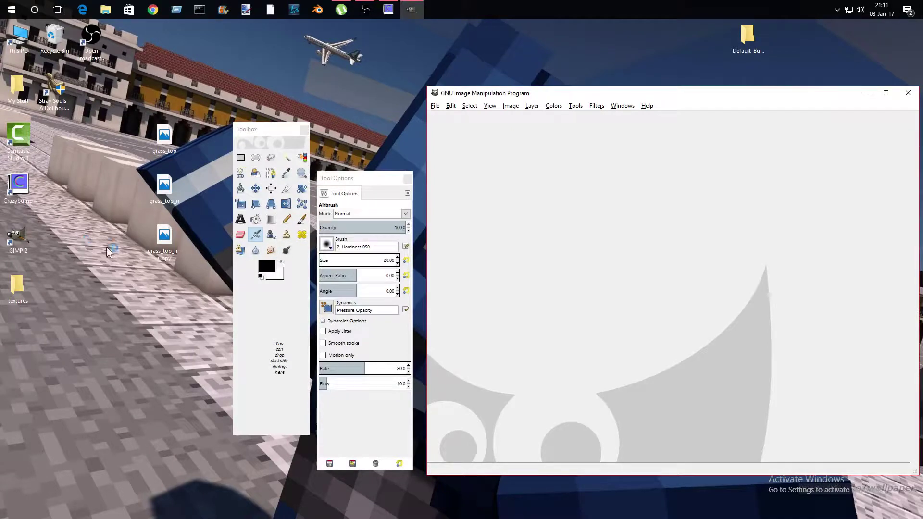
# Open the grass_top_n copy in GIMP and anti-erase it with a 48.4-opacity, size-365.42 eraser
pyautogui.moveTo(164, 240); pyautogui.dragTo(560, 244)
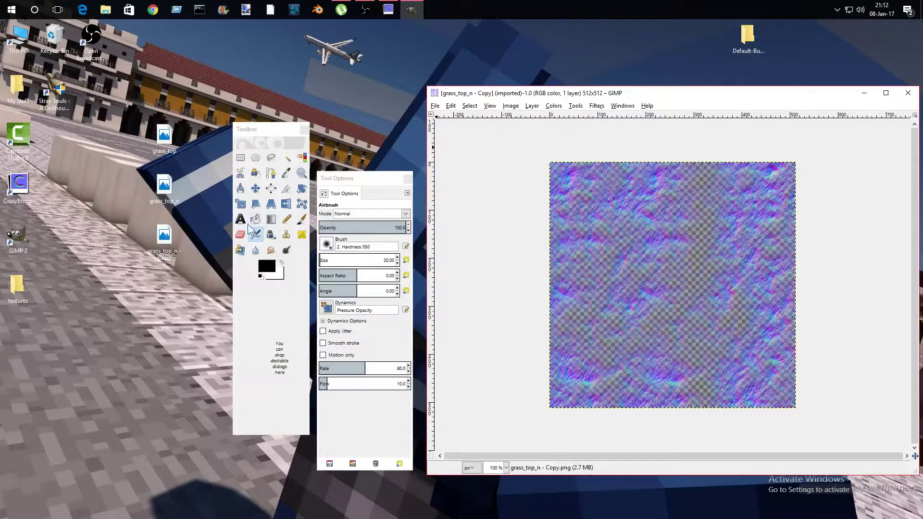
pyautogui.click(240, 234)
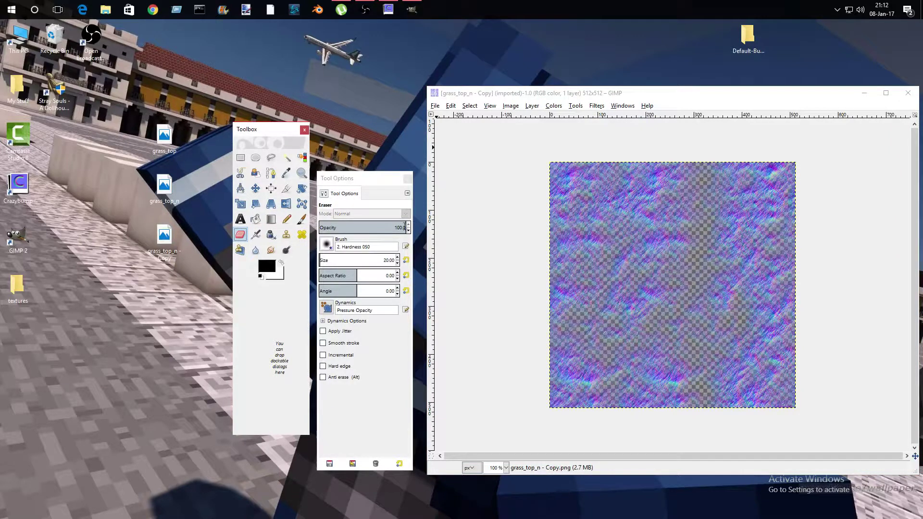
pyautogui.click(404, 228)
pyautogui.click(394, 228)
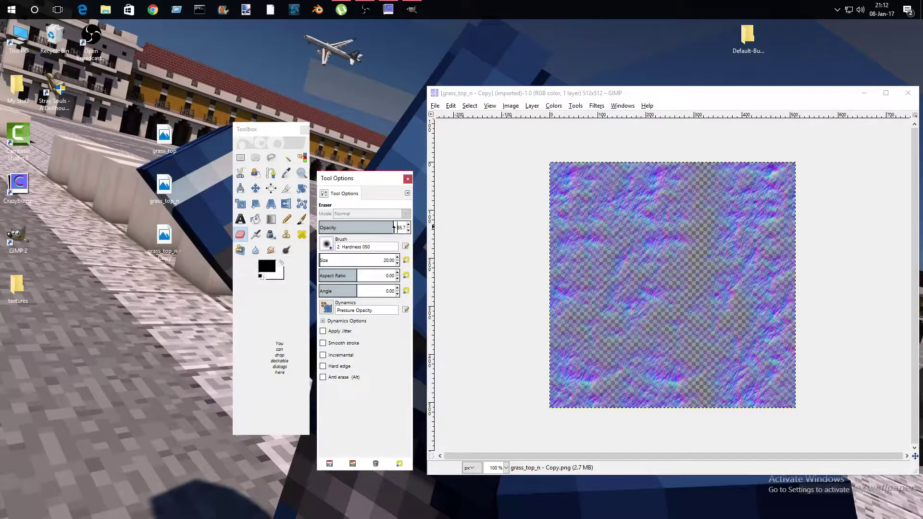
pyautogui.moveTo(394, 228)
pyautogui.mouseDown()
pyautogui.moveTo(350, 229)
pyautogui.moveTo(369, 230)
pyautogui.moveTo(361, 231)
pyautogui.mouseUp()
pyautogui.click(346, 263)
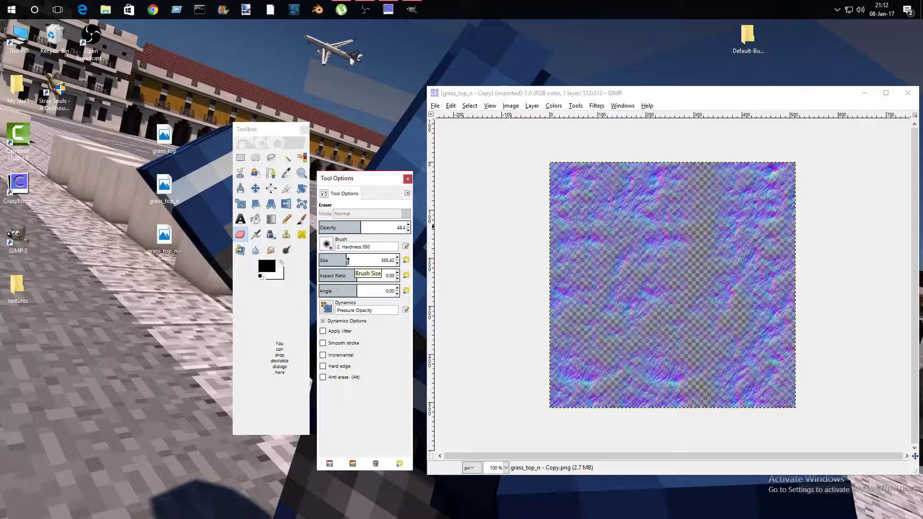
pyautogui.click(324, 377)
pyautogui.click(665, 276)
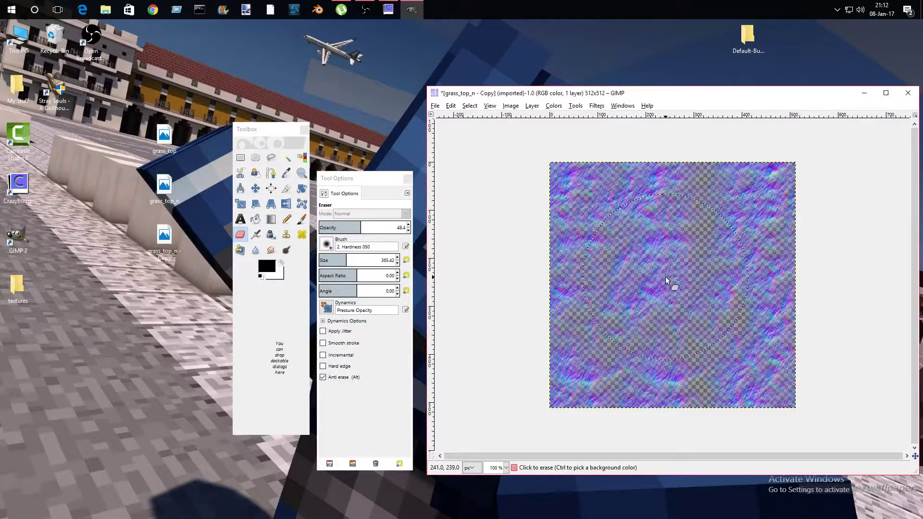
# Overwrite grass_top_n - Copy.png, close the image with Discard Changes, and minimize GIMP
pyautogui.click(435, 106)
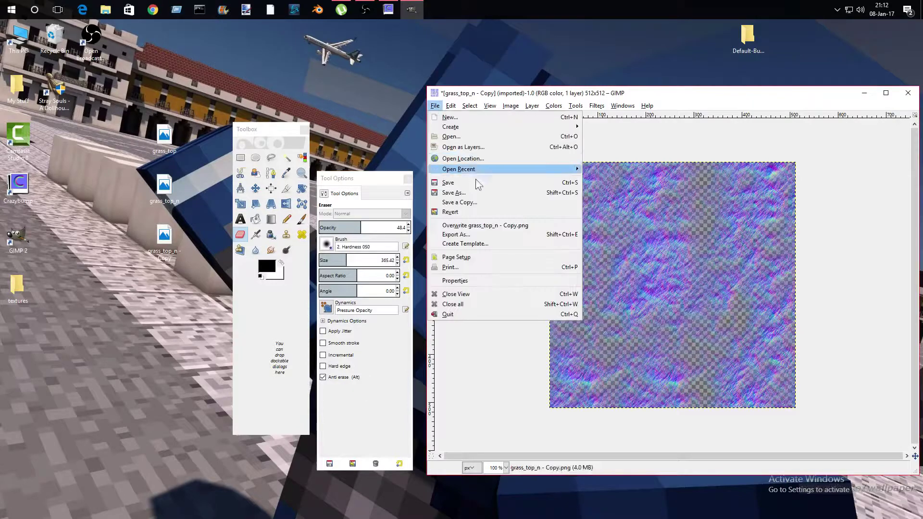
pyautogui.click(493, 229)
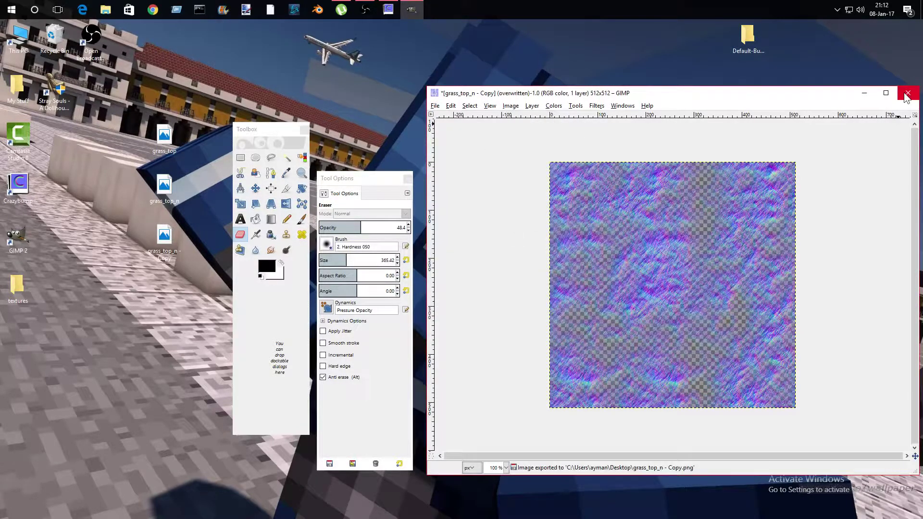
pyautogui.click(907, 95)
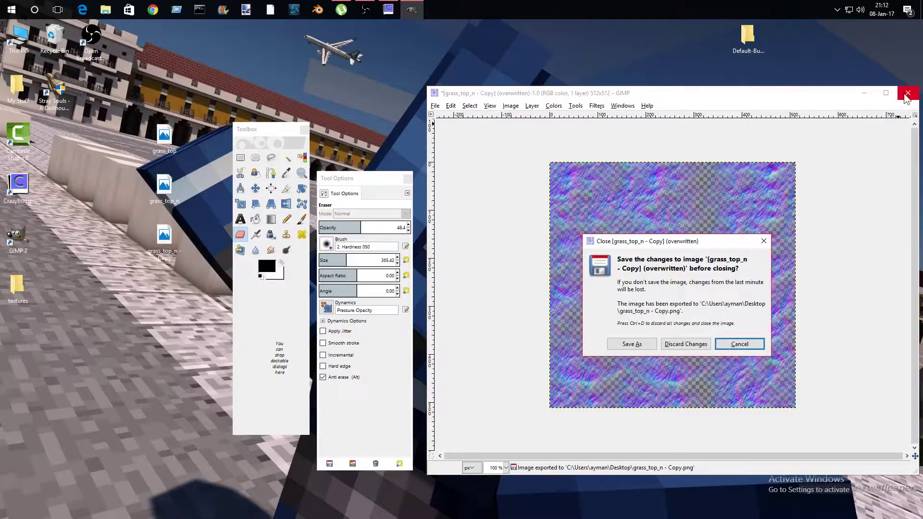
pyautogui.click(678, 344)
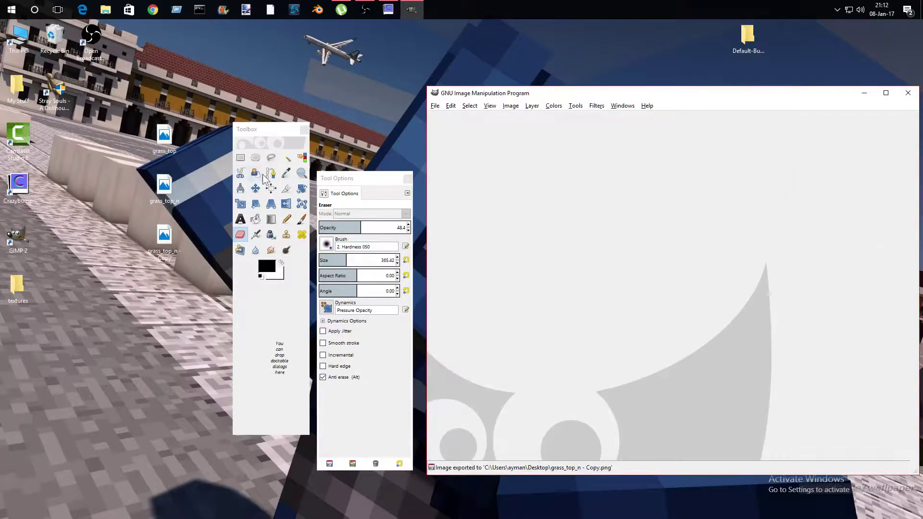
pyautogui.click(863, 94)
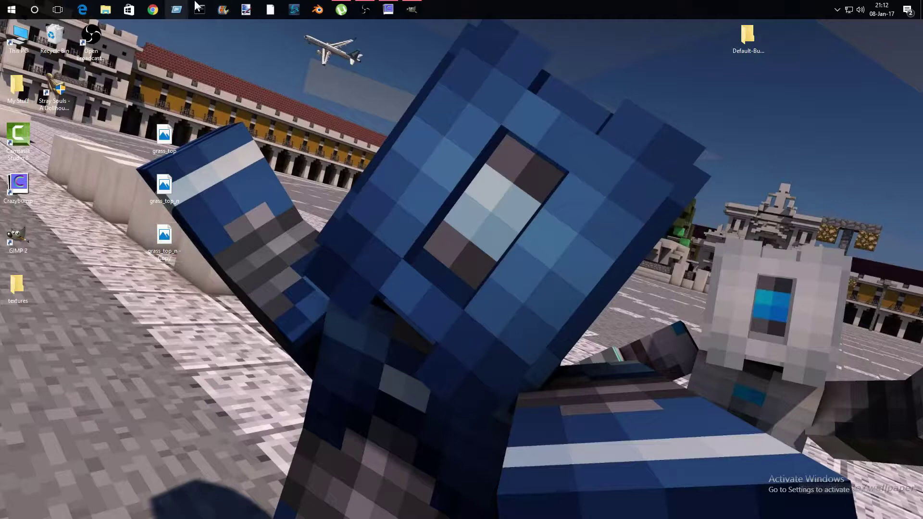
# Load grass_top_n - Copy into CrazyBump as a normal map and show its specularity map
pyautogui.click(388, 9)
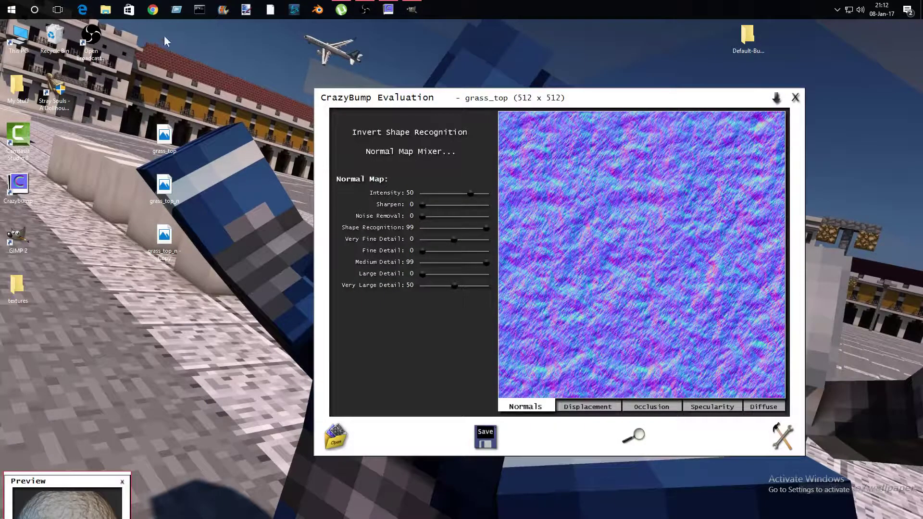
pyautogui.moveTo(164, 235); pyautogui.dragTo(769, 346)
pyautogui.click(855, 367)
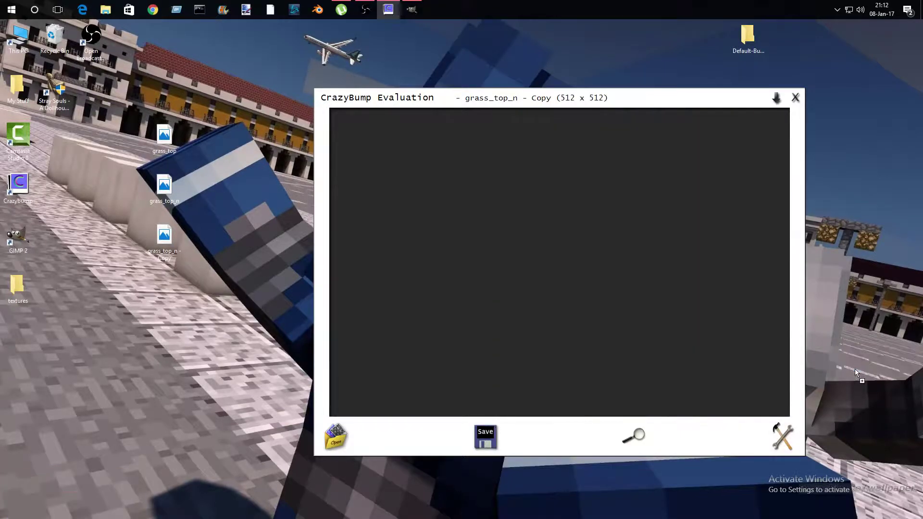
pyautogui.click(703, 407)
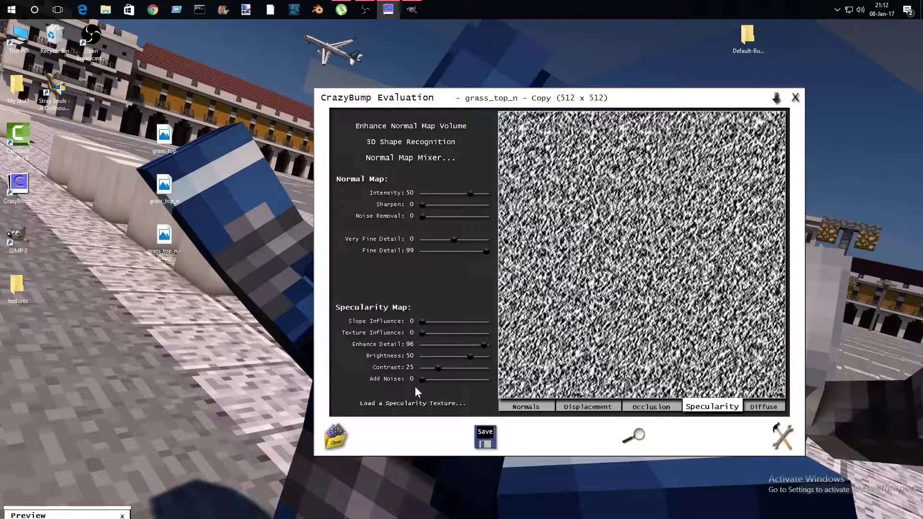
# Save the specularity map as grass_top_s and move its file beside the other textures
pyautogui.moveTo(479, 435)
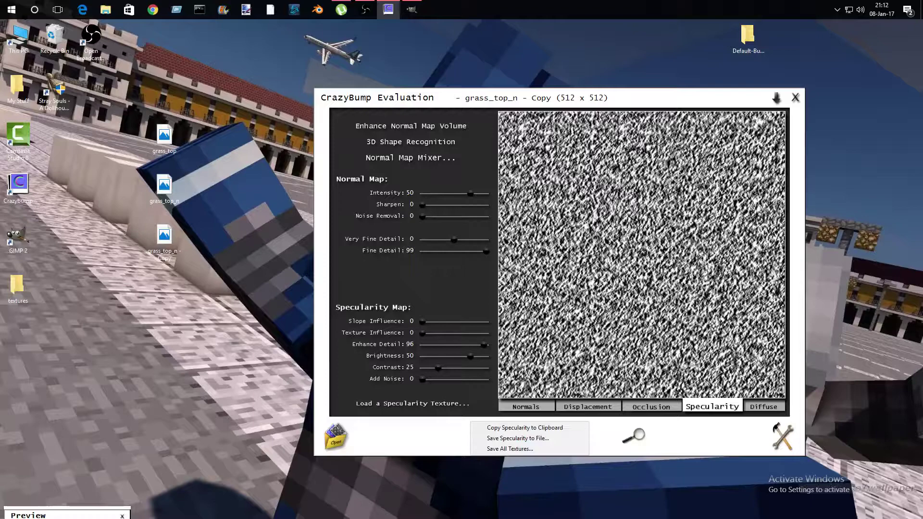
pyautogui.click(551, 438)
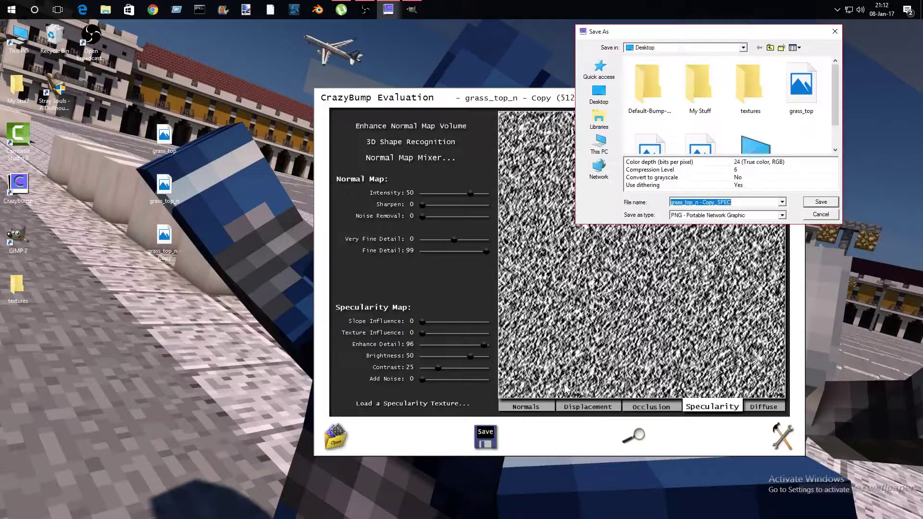
pyautogui.click(752, 202)
pyautogui.press('BackSpace')
pyautogui.press('BackSpace')
pyautogui.press('BackSpace')
pyautogui.press('BackSpace')
pyautogui.press('BackSpace')
pyautogui.press('BackSpace')
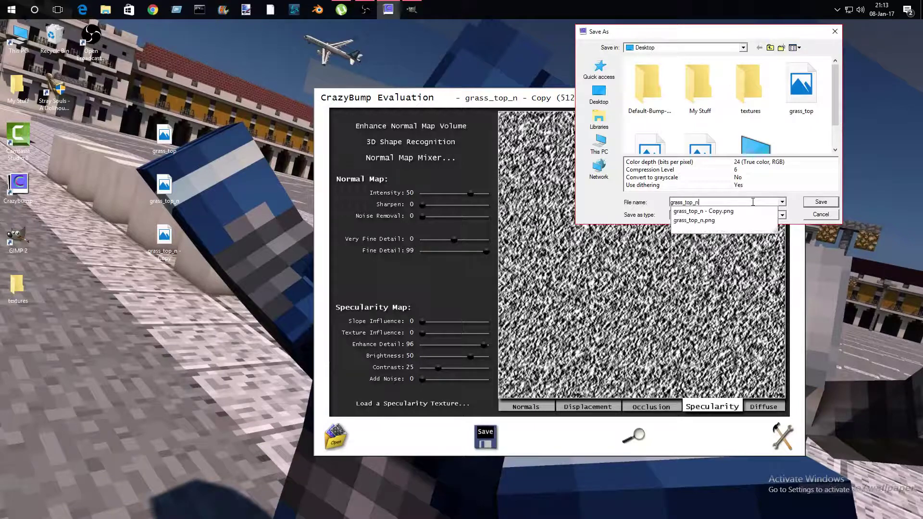
pyautogui.write('s')
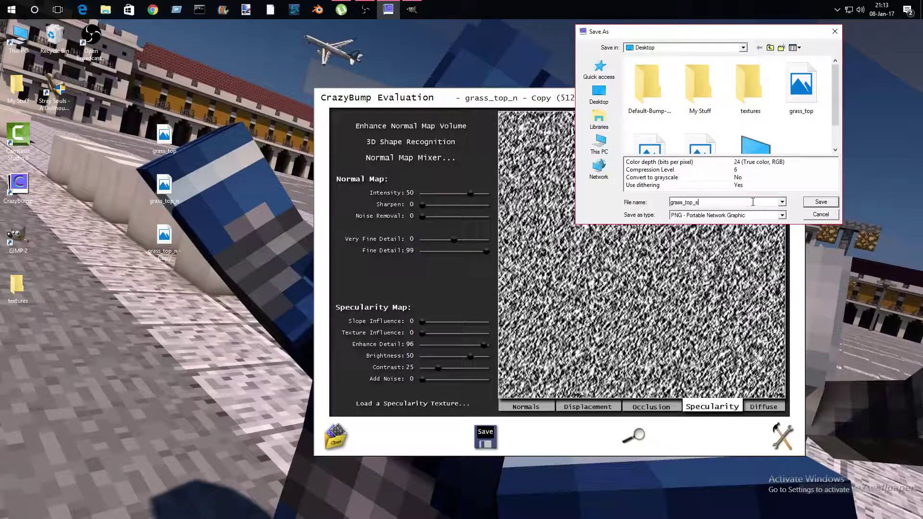
pyautogui.click(820, 202)
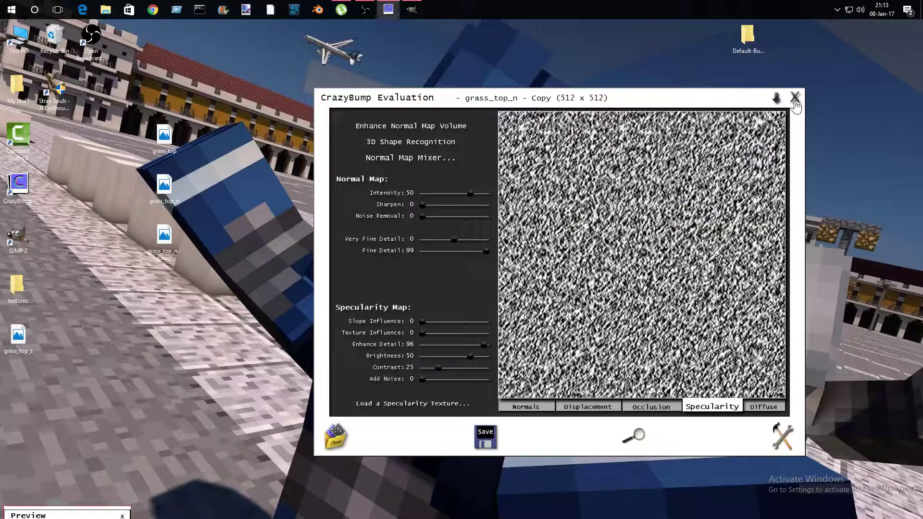
pyautogui.moveTo(12, 337); pyautogui.dragTo(164, 286)
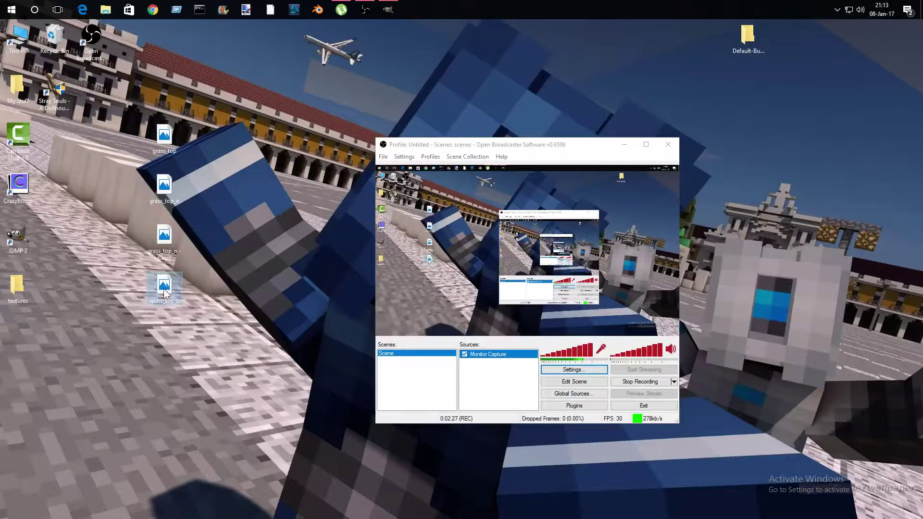
# Open grass_top_s in GIMP and shift its Color Balance toward cyan-green
pyautogui.click(641, 143)
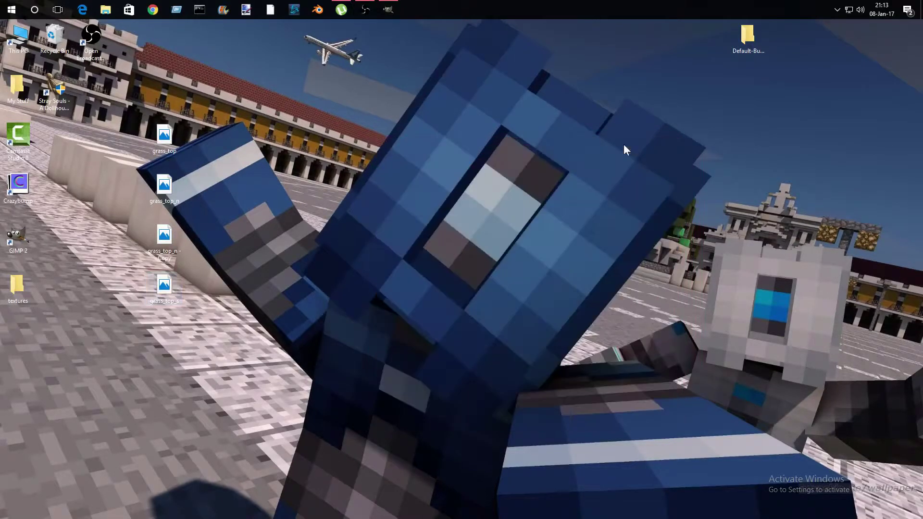
pyautogui.click(385, 10)
pyautogui.moveTo(164, 286); pyautogui.dragTo(584, 236)
pyautogui.click(557, 106)
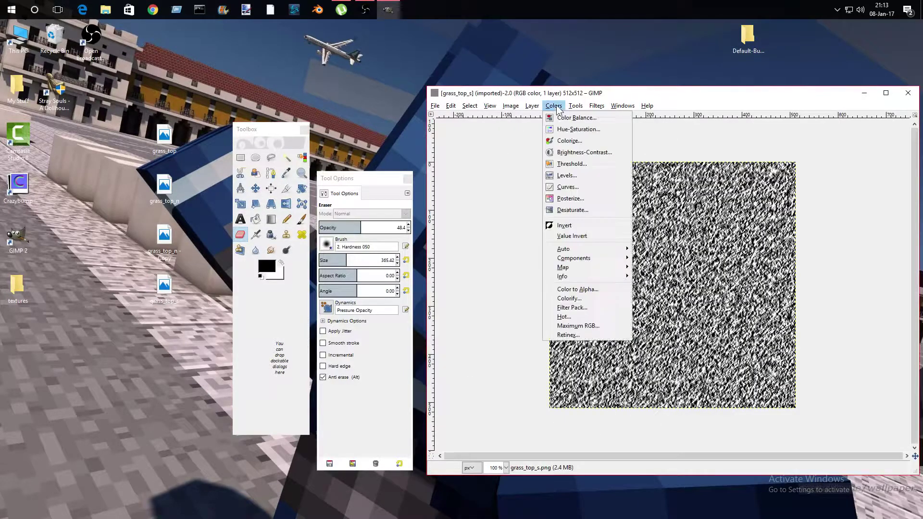
pyautogui.click(560, 118)
pyautogui.moveTo(537, 148); pyautogui.dragTo(554, 164)
pyautogui.click(569, 233)
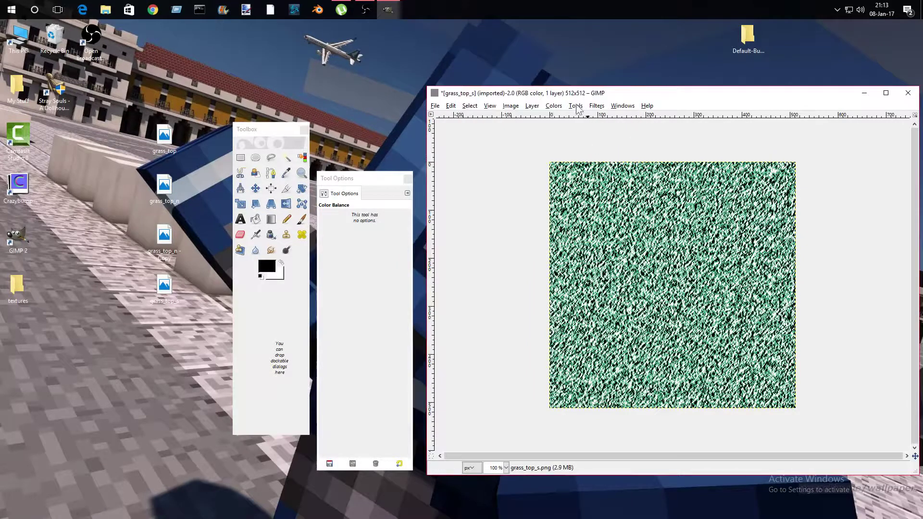
# Apply Levels with the black input raised to 26 and the midtone gamma adjusted
pyautogui.click(554, 105)
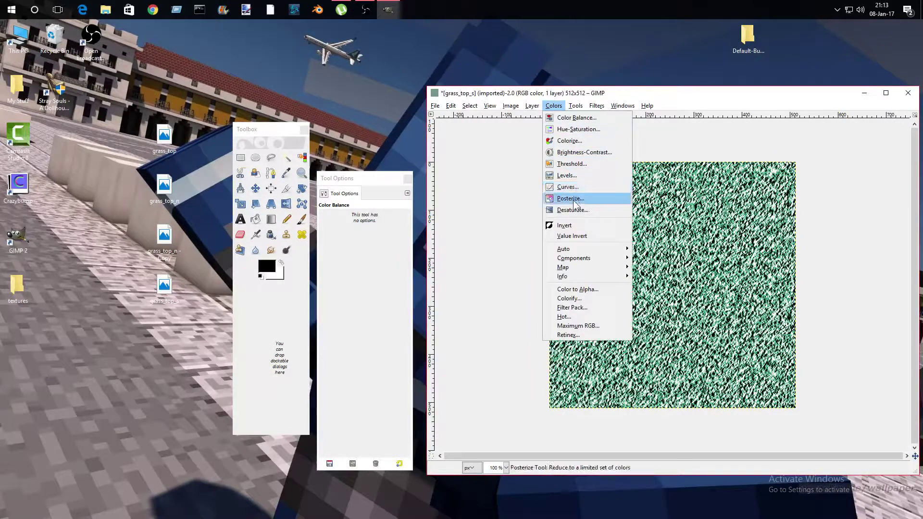
pyautogui.click(567, 175)
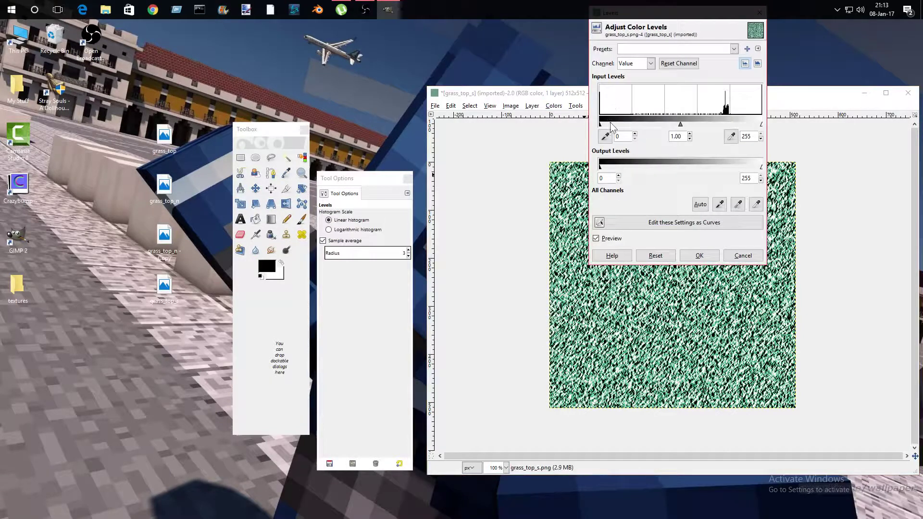
pyautogui.moveTo(610, 122); pyautogui.dragTo(616, 123)
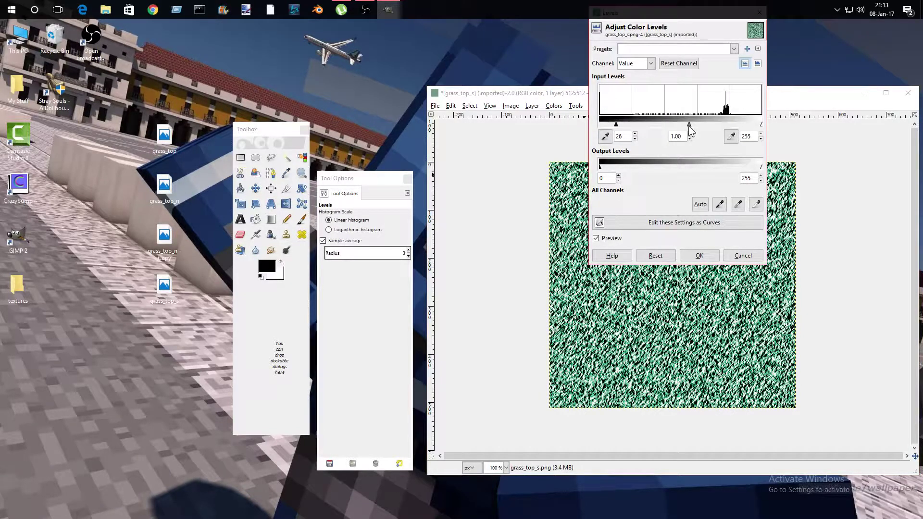
pyautogui.moveTo(688, 126)
pyautogui.mouseDown()
pyautogui.moveTo(636, 123)
pyautogui.moveTo(683, 122)
pyautogui.mouseUp()
pyautogui.click(700, 255)
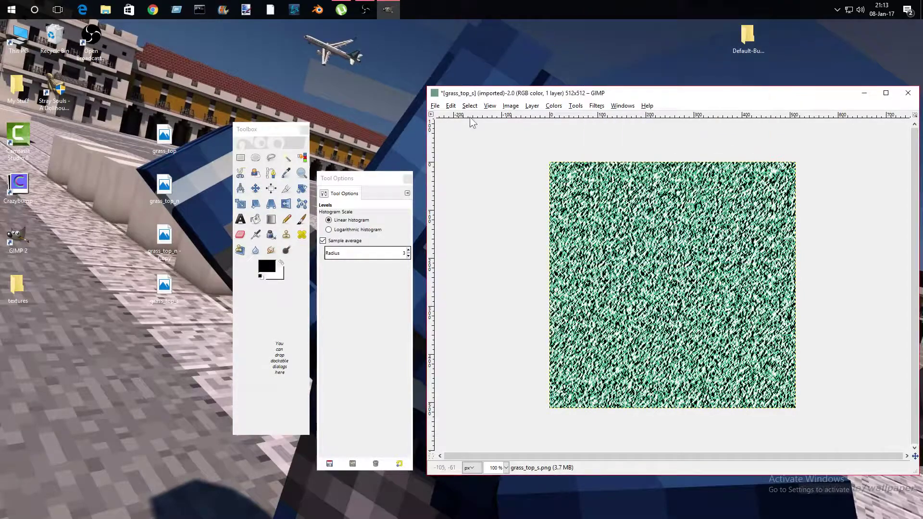
# Export the image as grass_top_s2.png with the layer offset saved
pyautogui.click(436, 106)
pyautogui.click(470, 241)
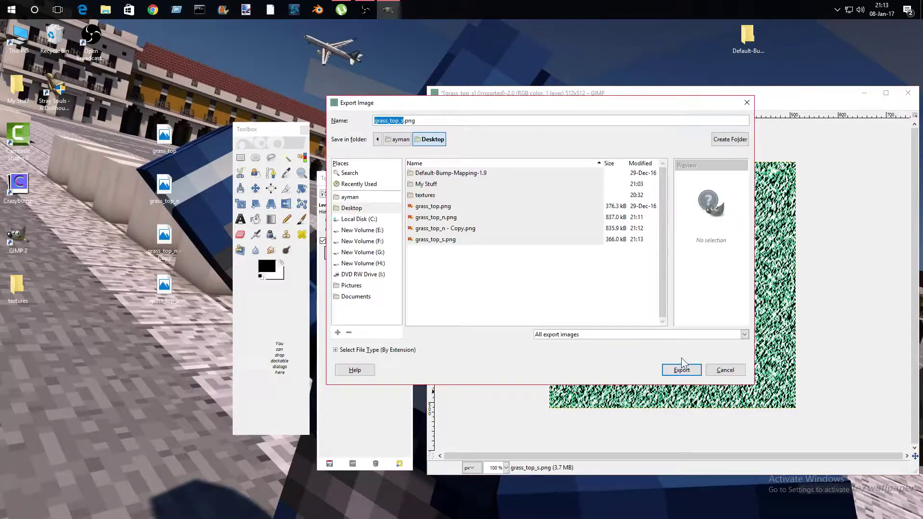
pyautogui.click(404, 121)
pyautogui.write('2')
pyautogui.click(682, 370)
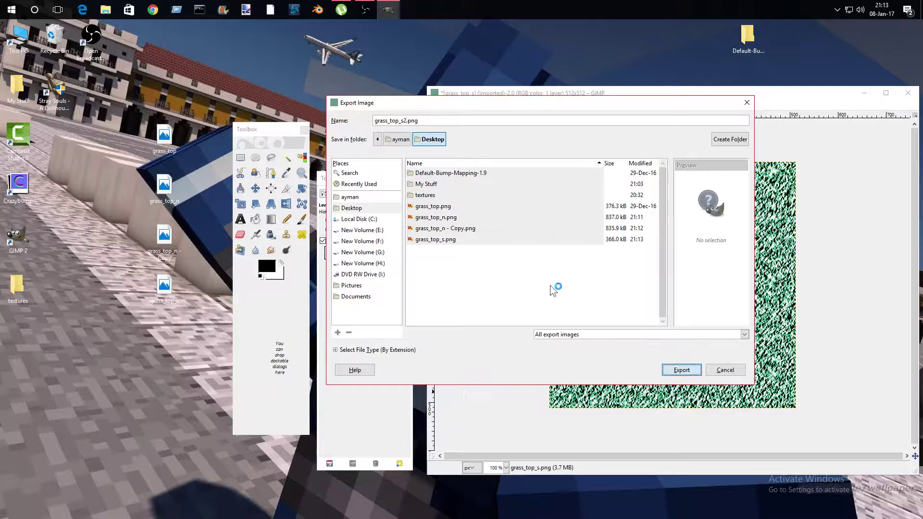
pyautogui.click(405, 241)
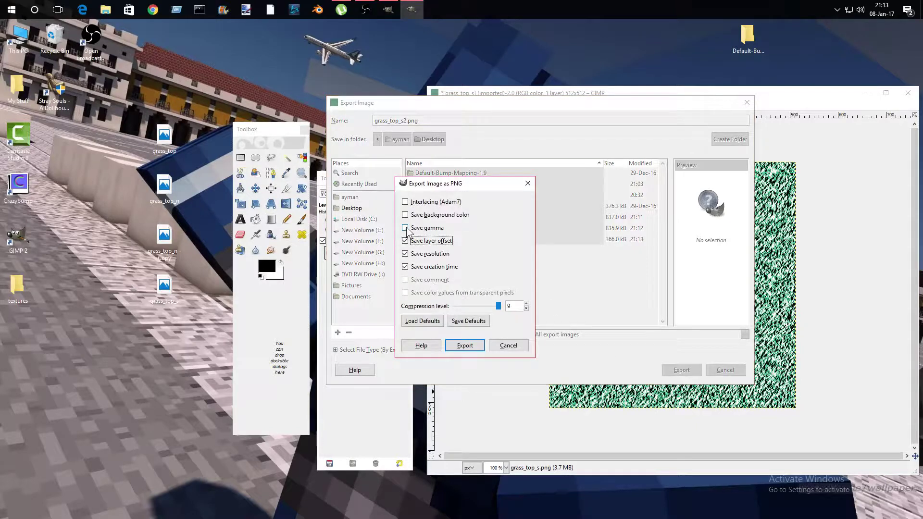
pyautogui.click(464, 345)
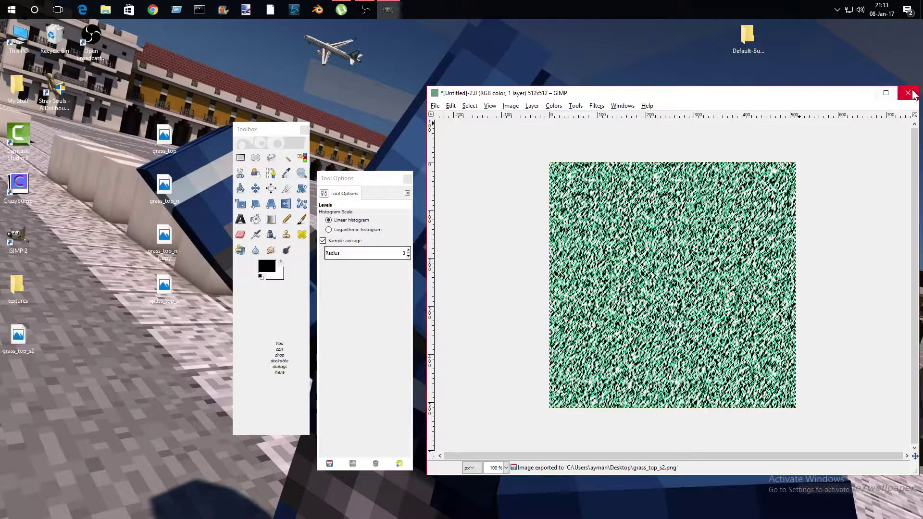
# Close the image discarding changes and quit GIMP
pyautogui.click(908, 93)
pyautogui.click(678, 347)
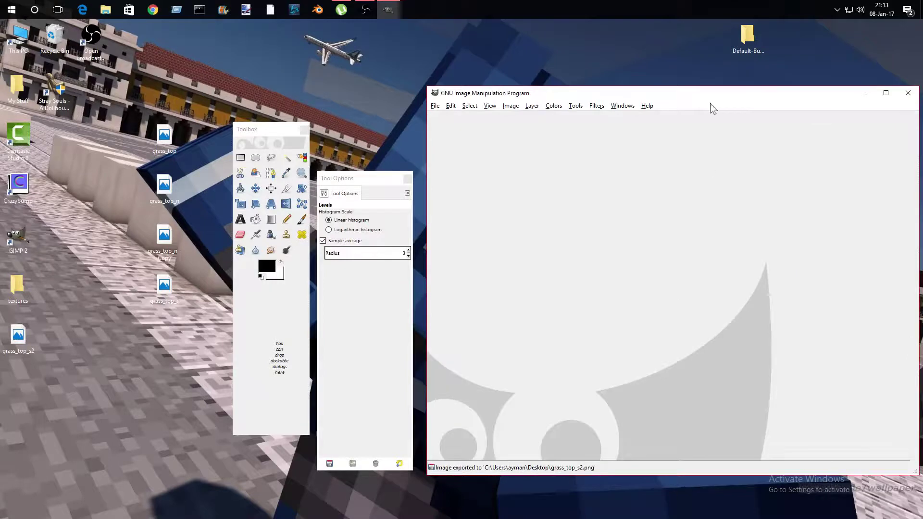
pyautogui.click(908, 93)
# Open the Default-Bump-Mapping-1.9 pack's assets/minecraft/textures/blocks folder beside the desktop files
pyautogui.click(746, 34)
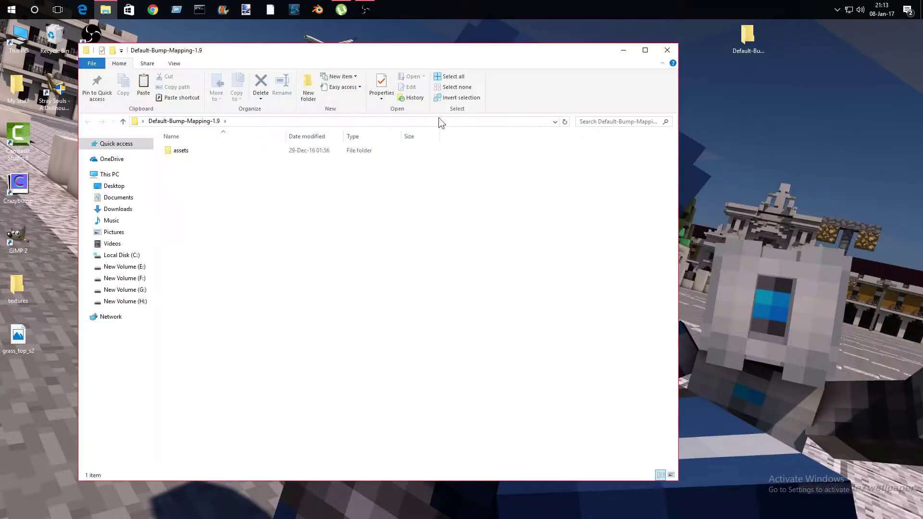
pyautogui.moveTo(351, 51); pyautogui.dragTo(608, 43)
pyautogui.doubleClick(471, 140)
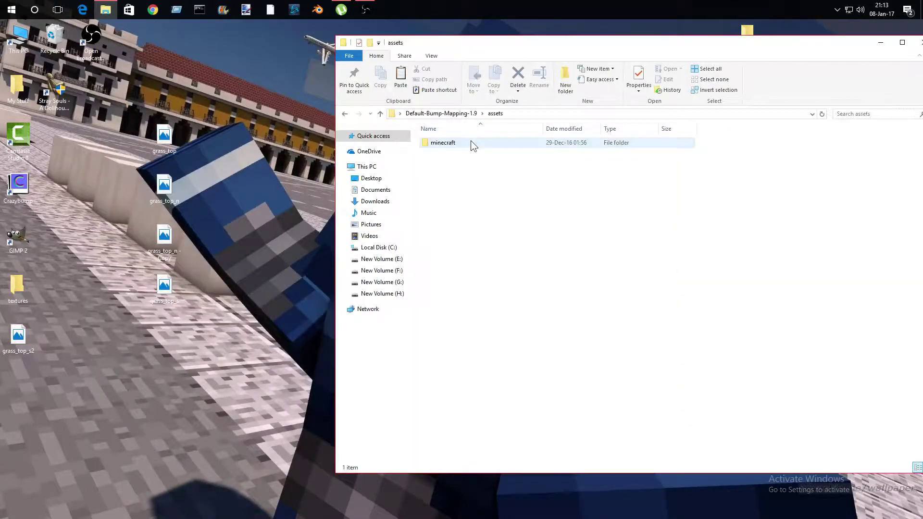
pyautogui.doubleClick(471, 140)
pyautogui.doubleClick(471, 141)
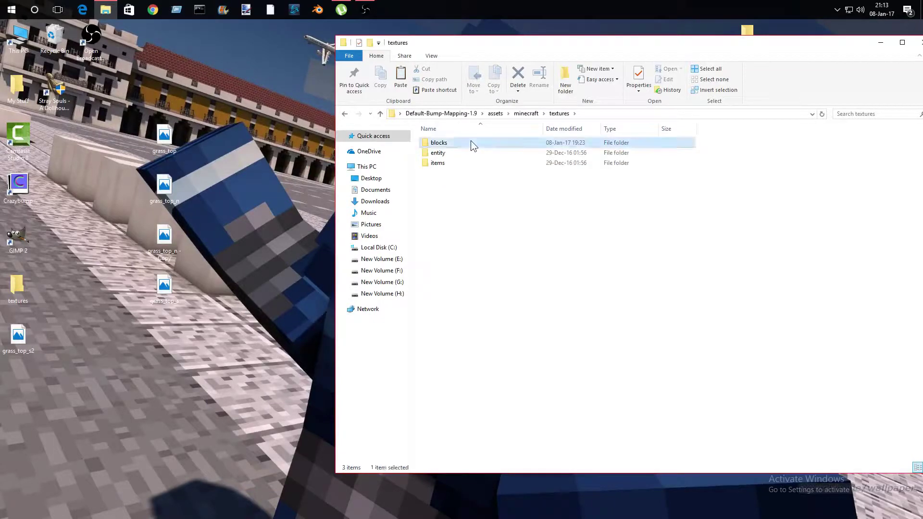
pyautogui.doubleClick(471, 140)
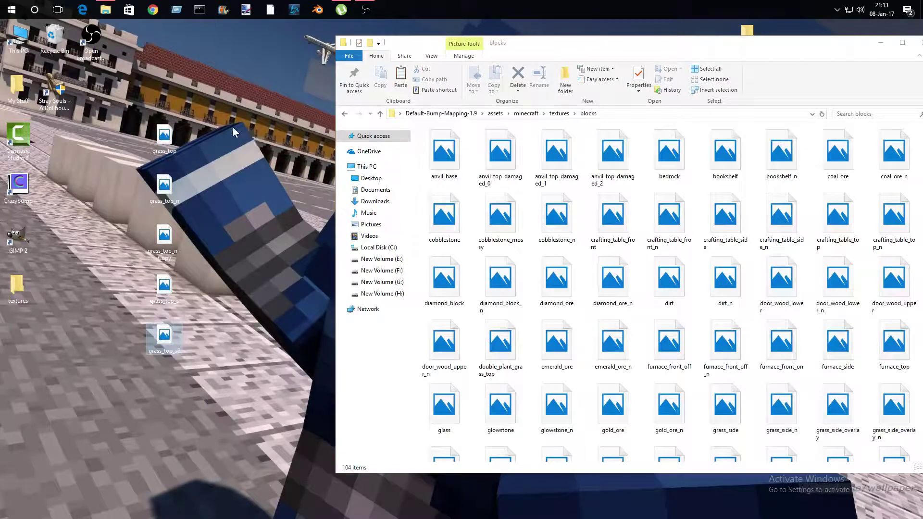
# Move the five desktop grass_top files into blocks, replacing the existing ones, then close Explorer
pyautogui.moveTo(210, 128); pyautogui.dragTo(136, 373)
pyautogui.moveTo(163, 139); pyautogui.dragTo(582, 232)
pyautogui.click(201, 197)
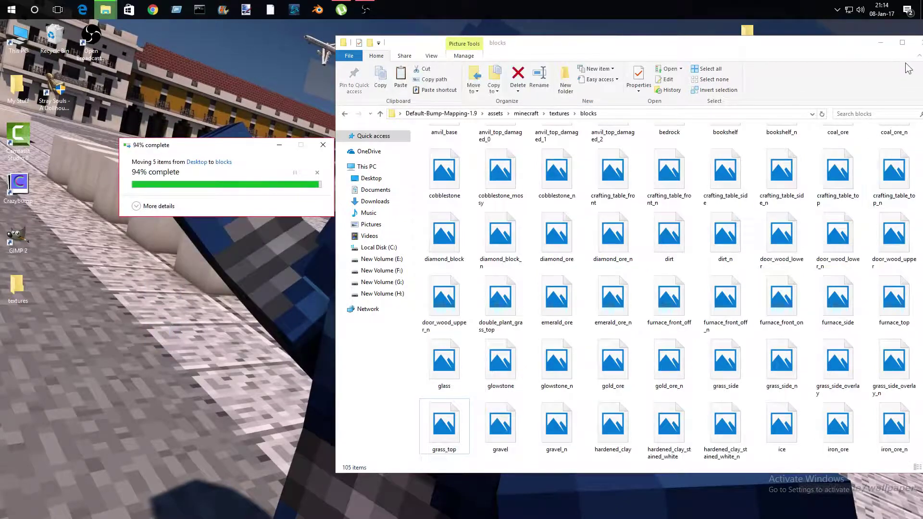
pyautogui.click(915, 44)
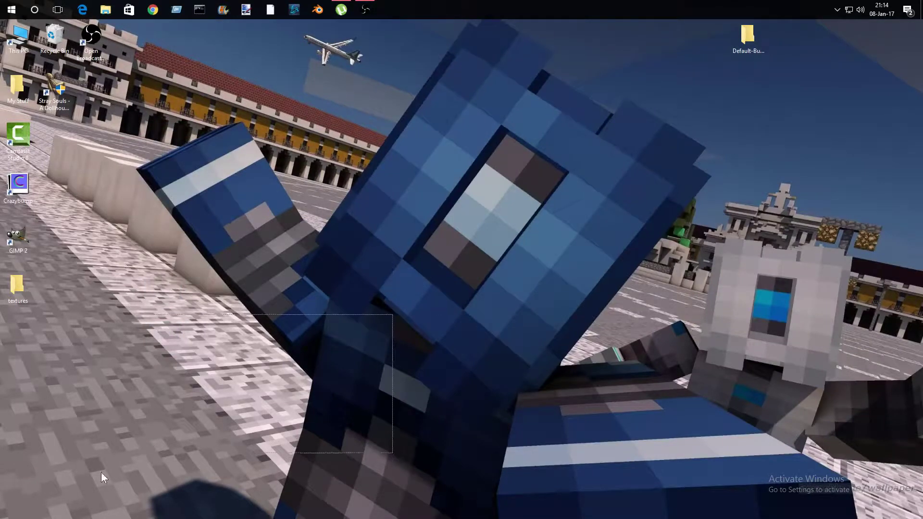